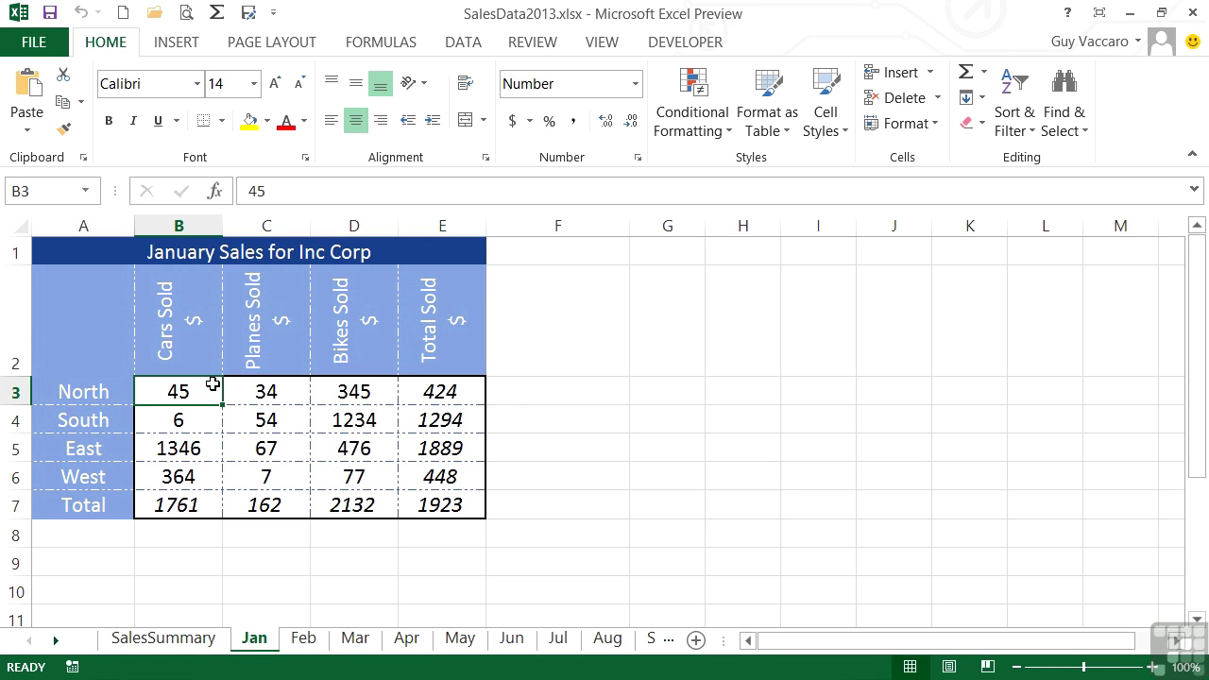
# Start a Greater Than highlight rule for cell B3 with a threshold of 50
pyautogui.click(730, 133)
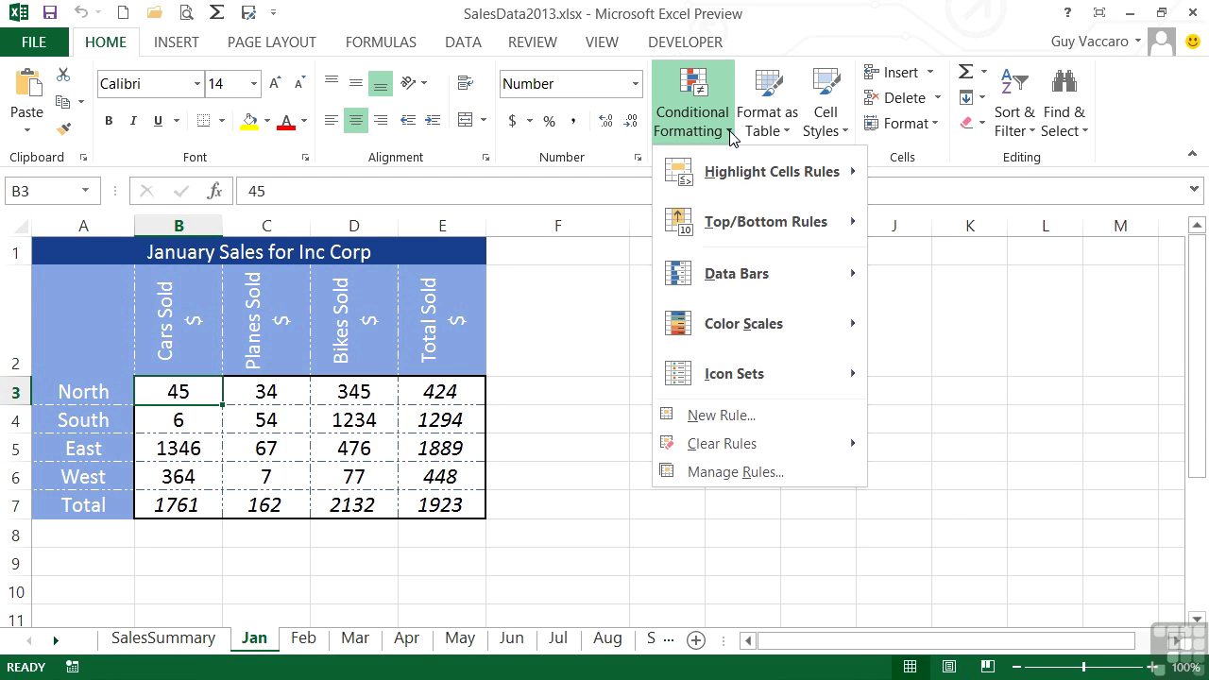
pyautogui.moveTo(741, 186)
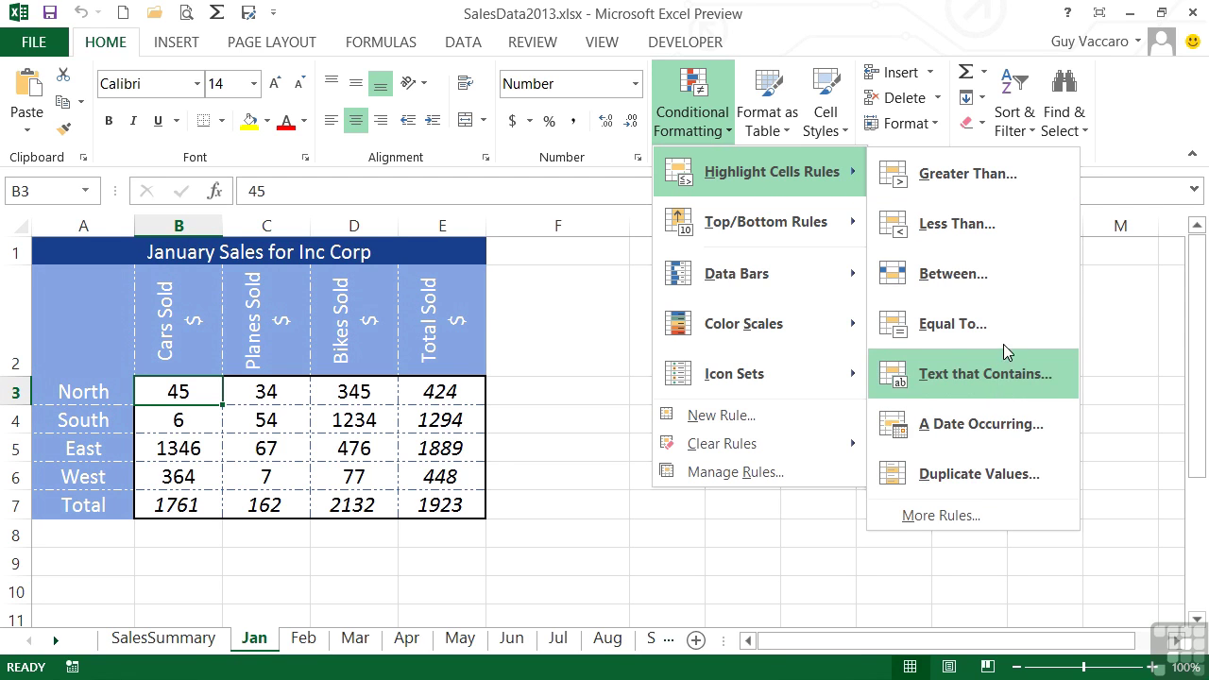
pyautogui.click(972, 176)
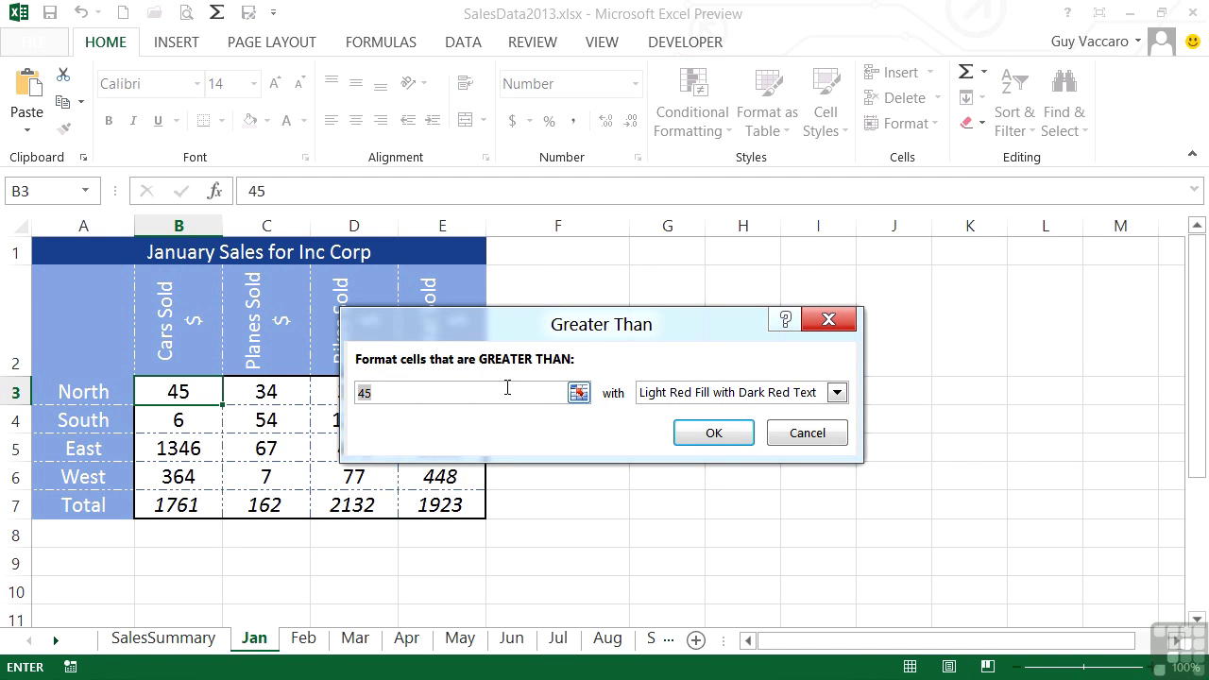
pyautogui.click(365, 391)
pyautogui.doubleClick(365, 391)
pyautogui.write('5')
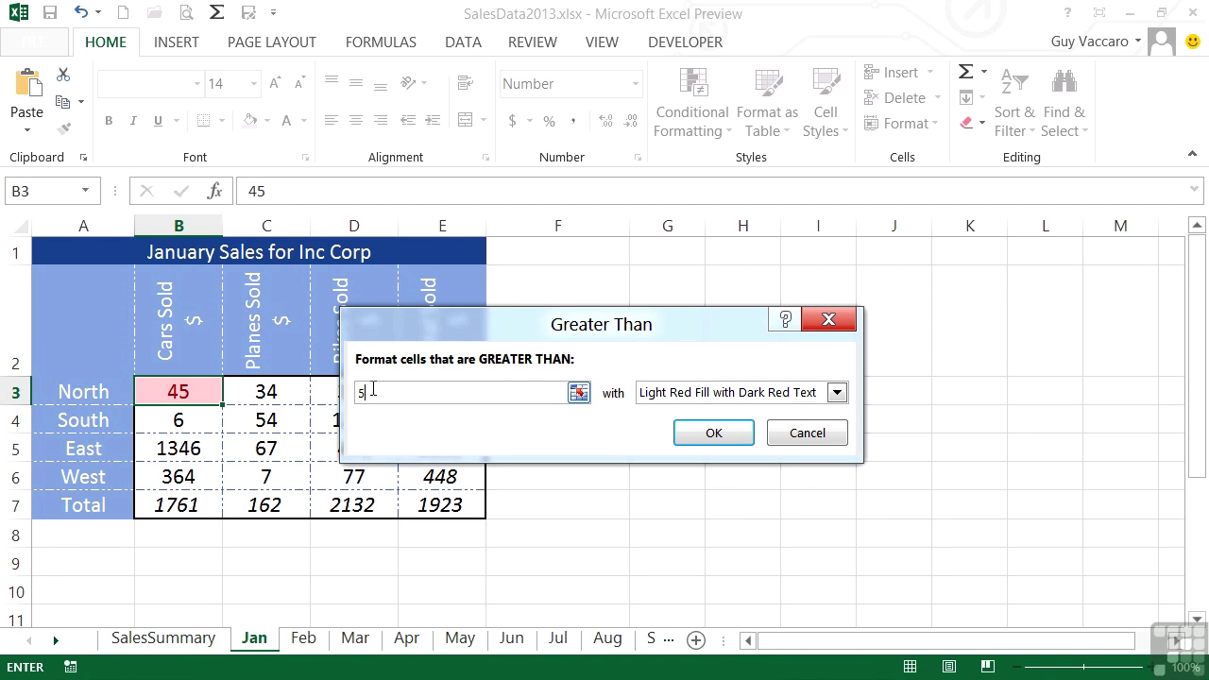
pyautogui.write('0')
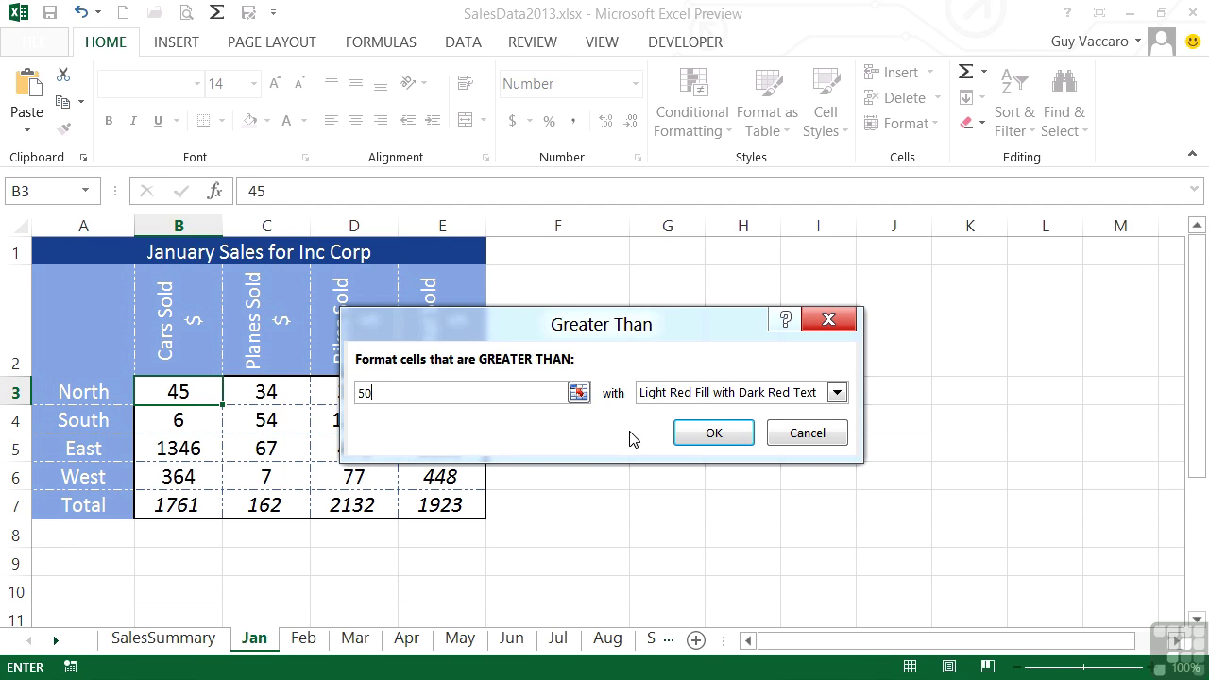
# Give the Greater Than rule a custom format of bold red text on a light yellow fill and apply the rule
pyautogui.click(837, 395)
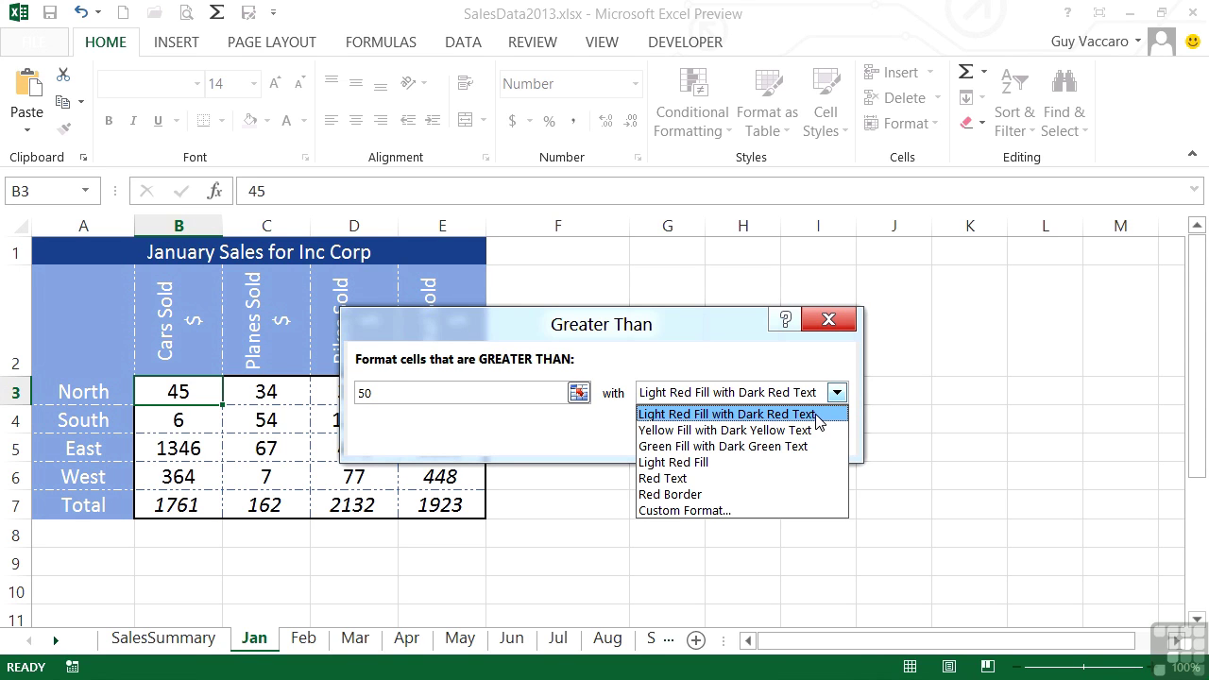
pyautogui.click(723, 513)
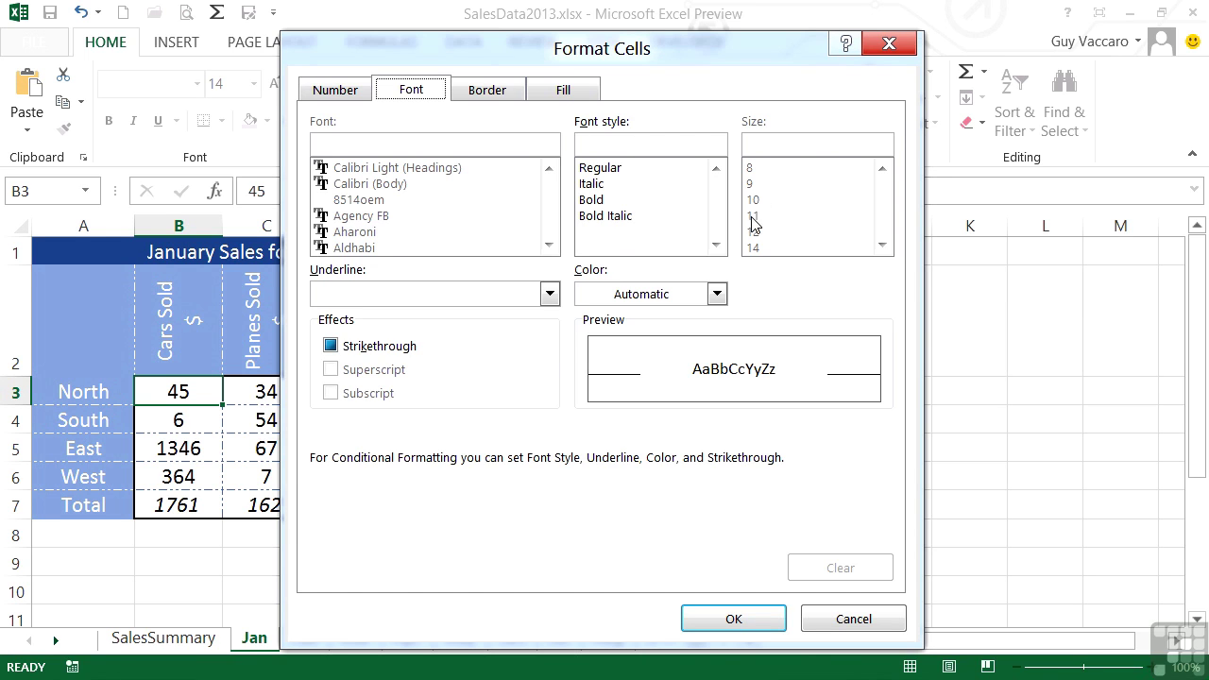
pyautogui.click(610, 202)
pyautogui.click(717, 295)
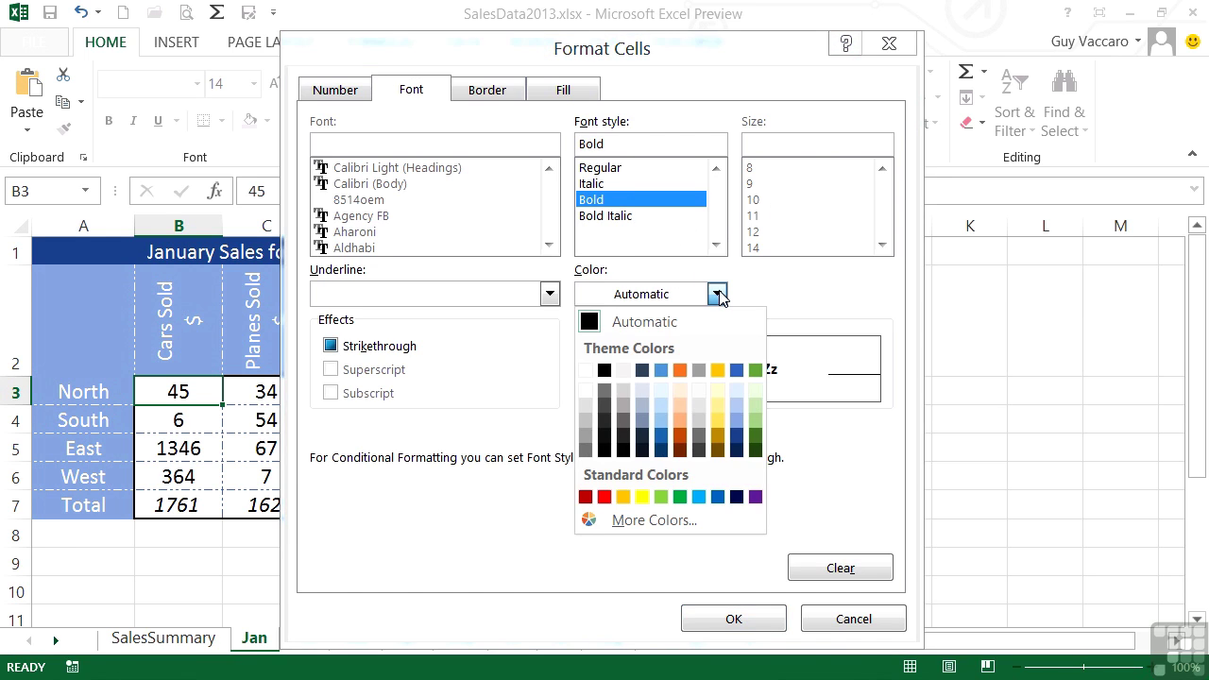
pyautogui.click(600, 495)
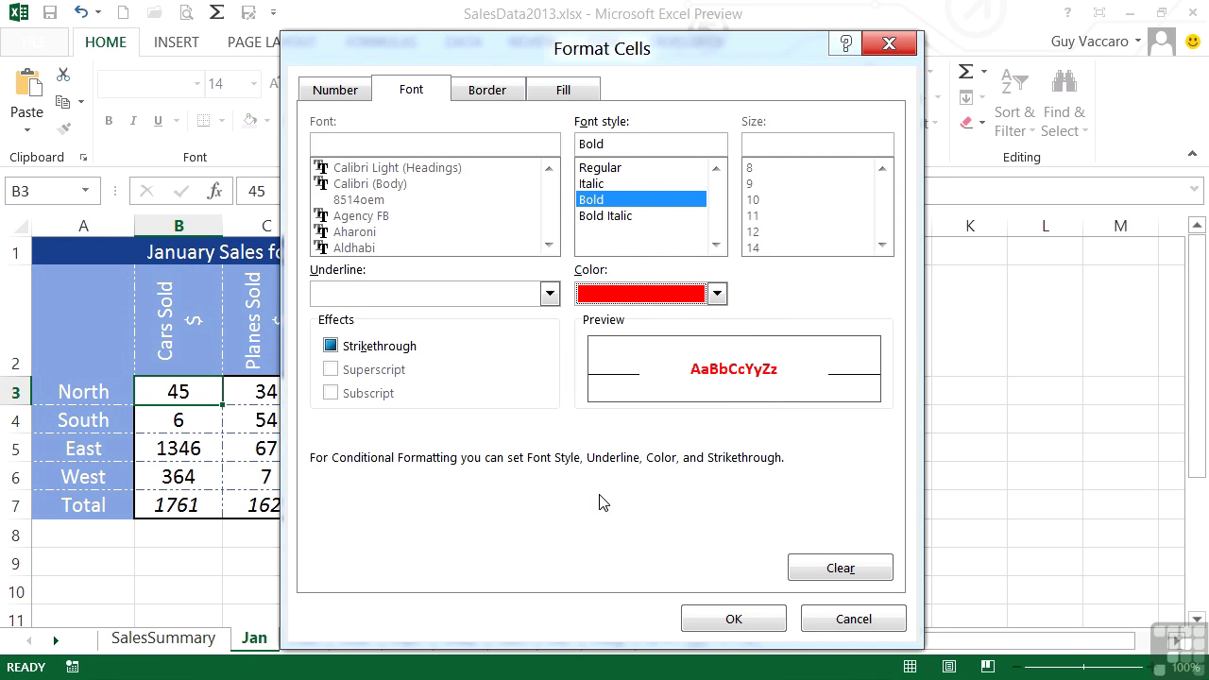
pyautogui.click(486, 92)
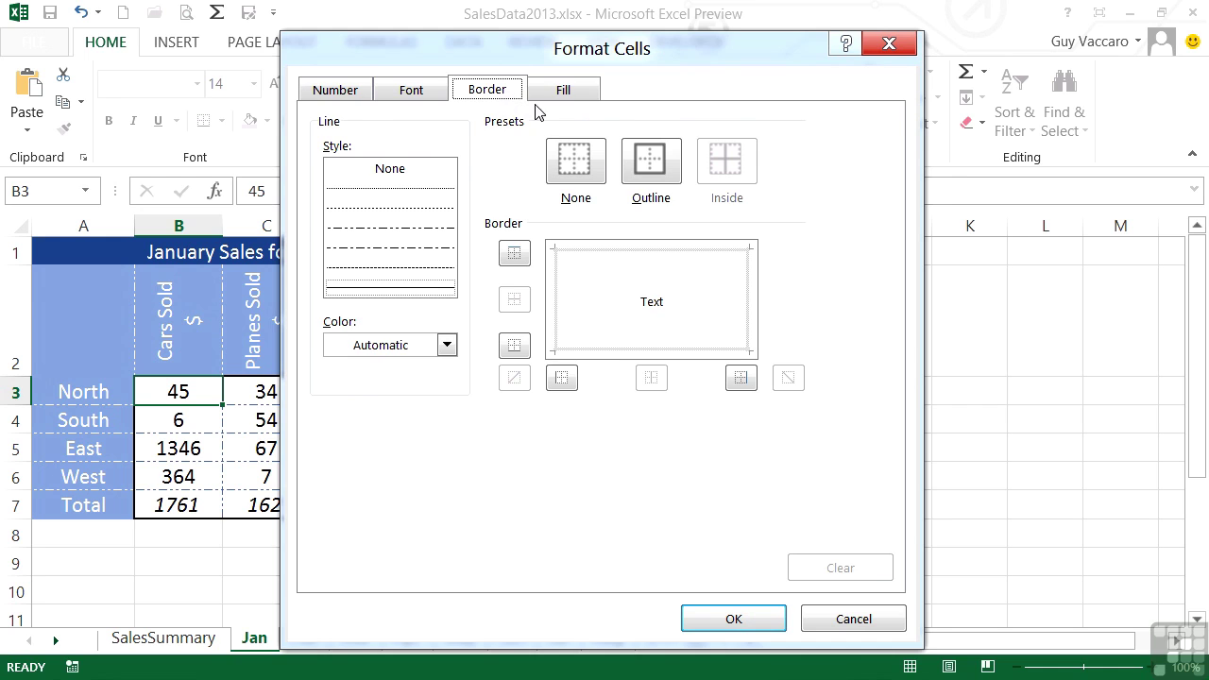
pyautogui.click(562, 94)
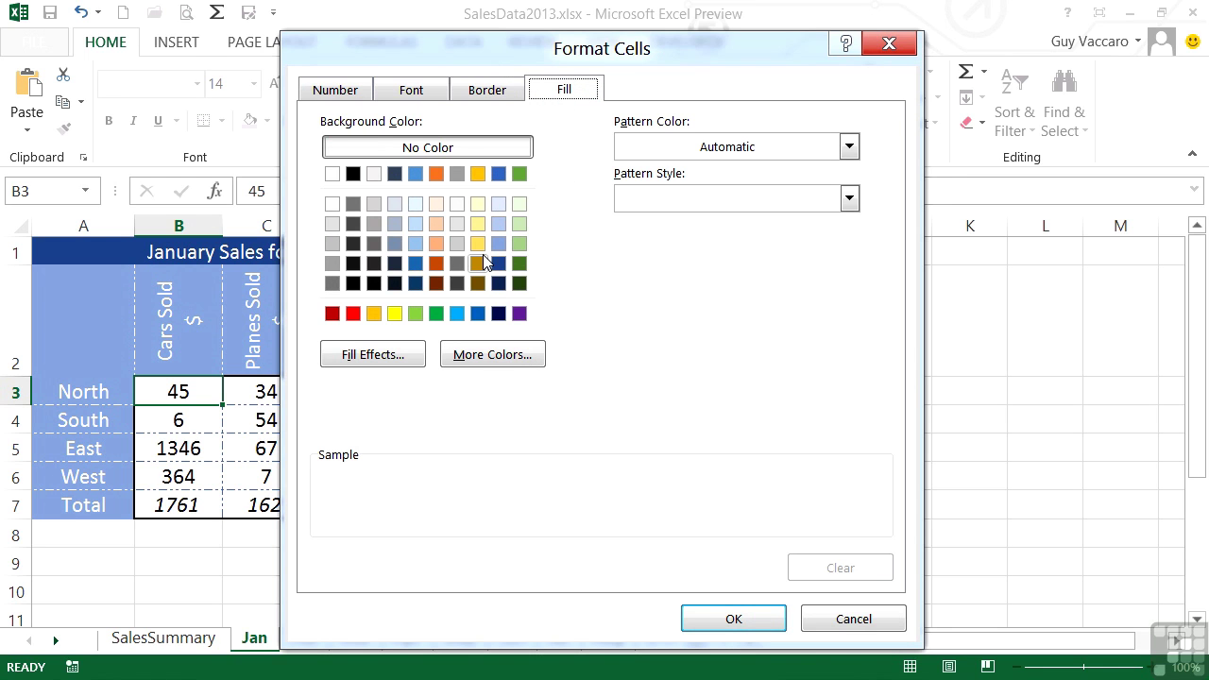
pyautogui.click(478, 223)
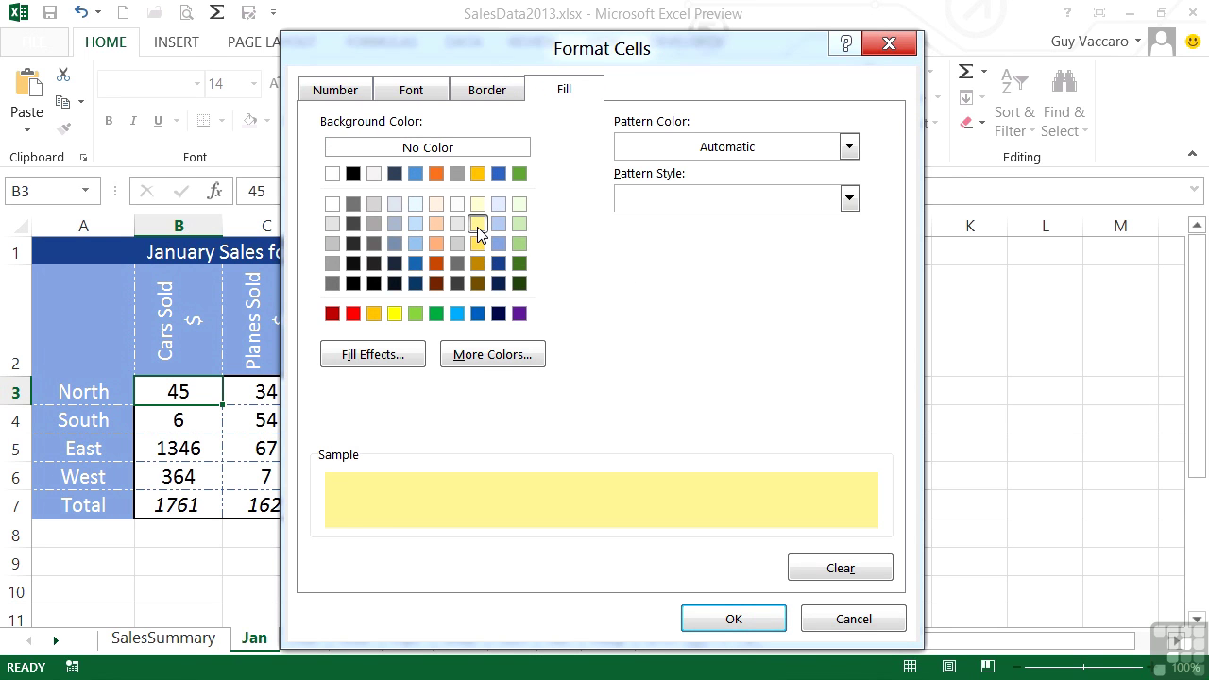
pyautogui.click(773, 619)
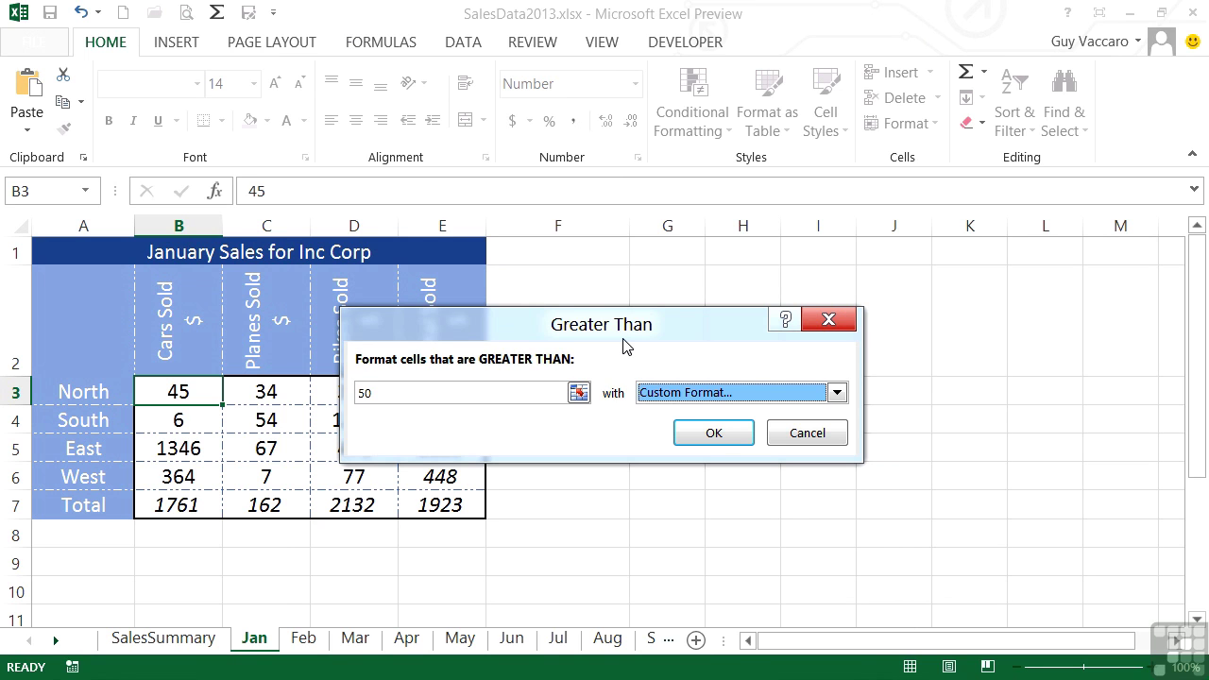
pyautogui.click(719, 434)
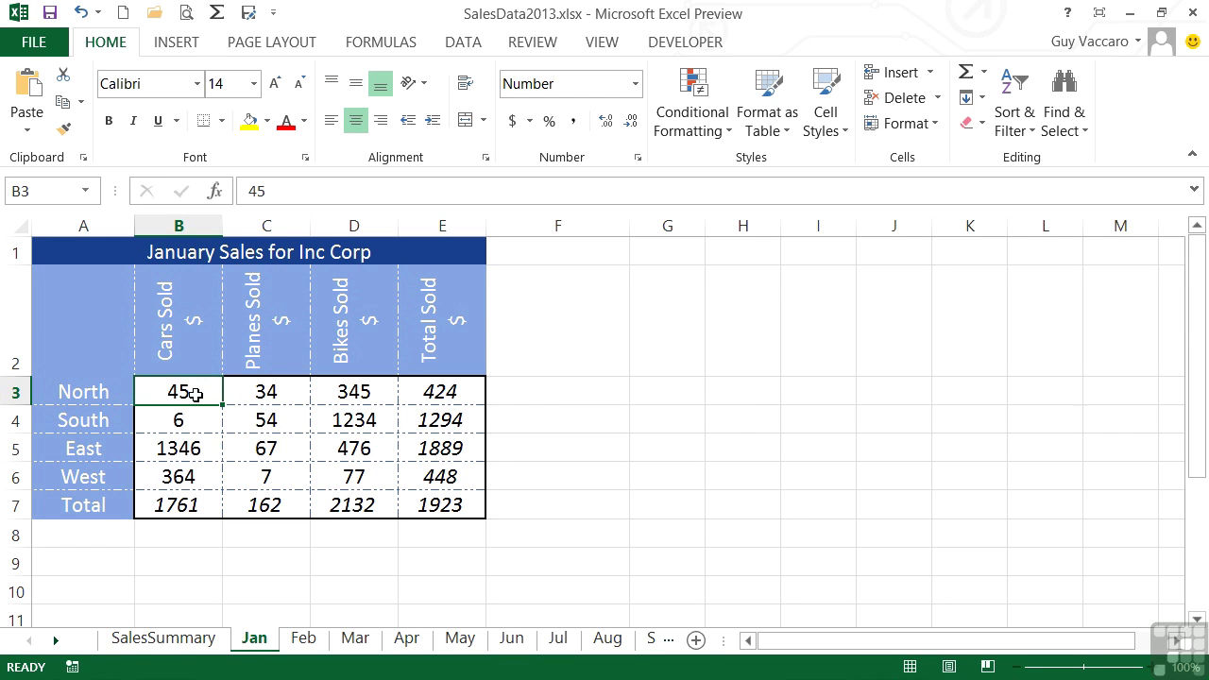
# Change cell B3 to 60 and copy its formatting to the range B3:D6 with Format Painter
pyautogui.write('60')
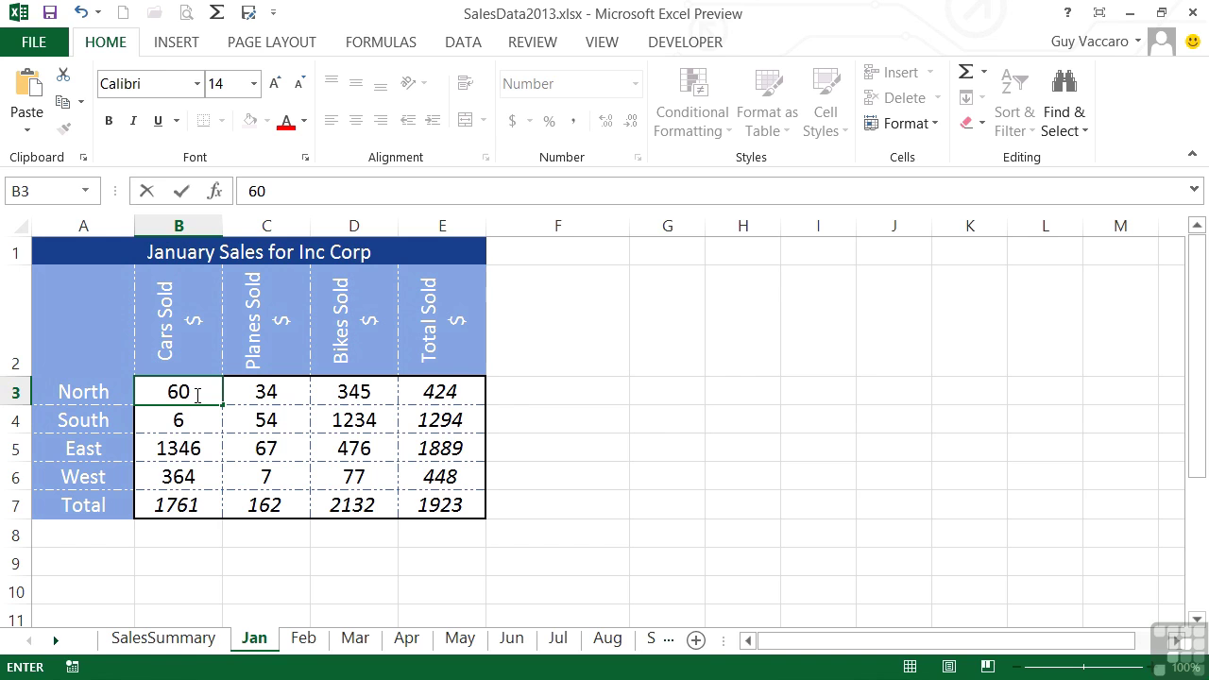
pyautogui.press('Return')
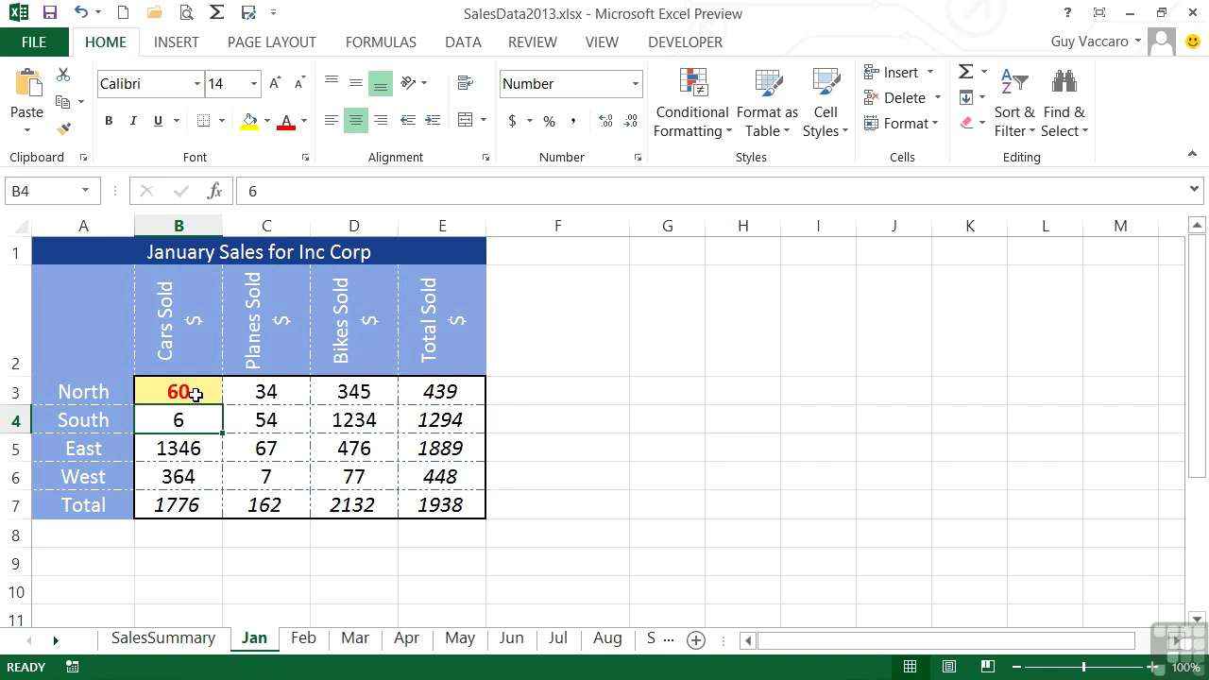
pyautogui.click(194, 394)
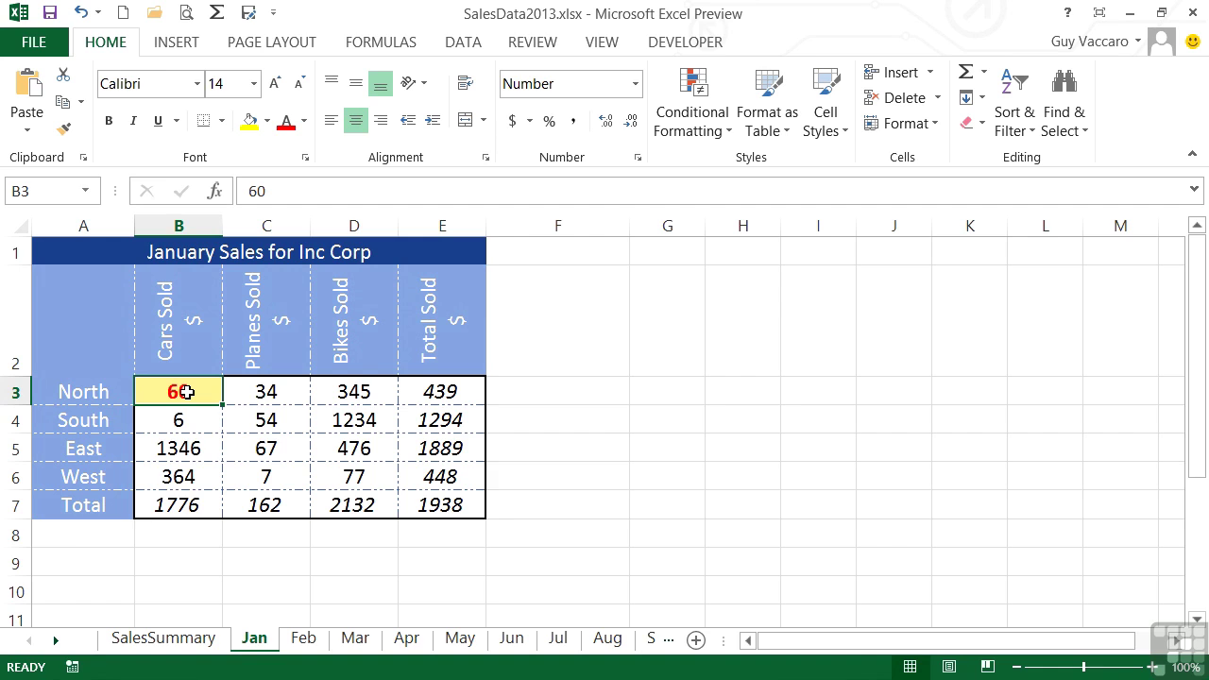
pyautogui.click(65, 129)
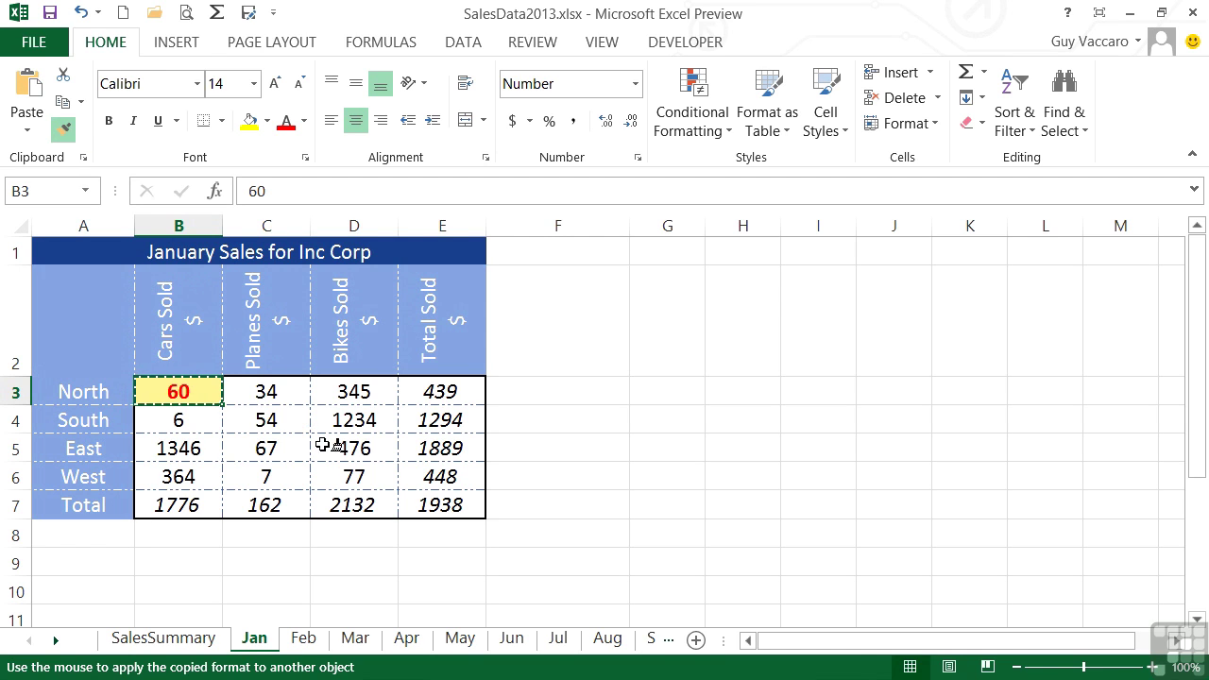
pyautogui.click(344, 477)
pyautogui.moveTo(340, 477); pyautogui.dragTo(203, 393)
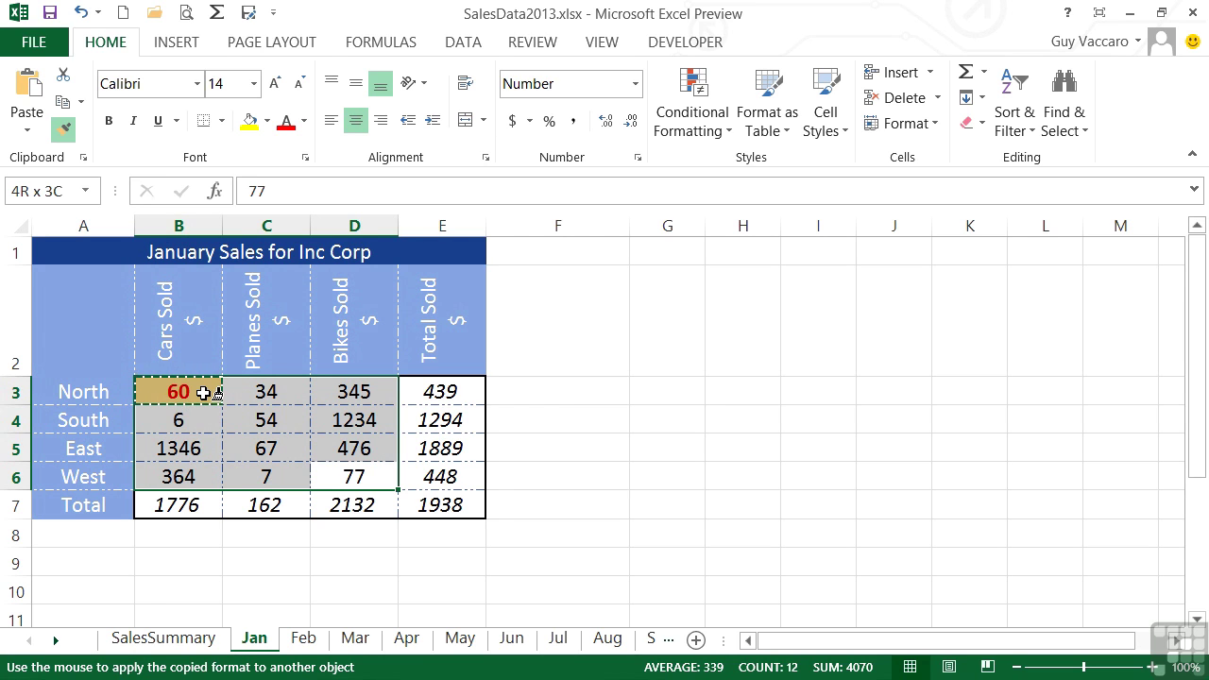
pyautogui.moveTo(203, 393); pyautogui.dragTo(203, 393)
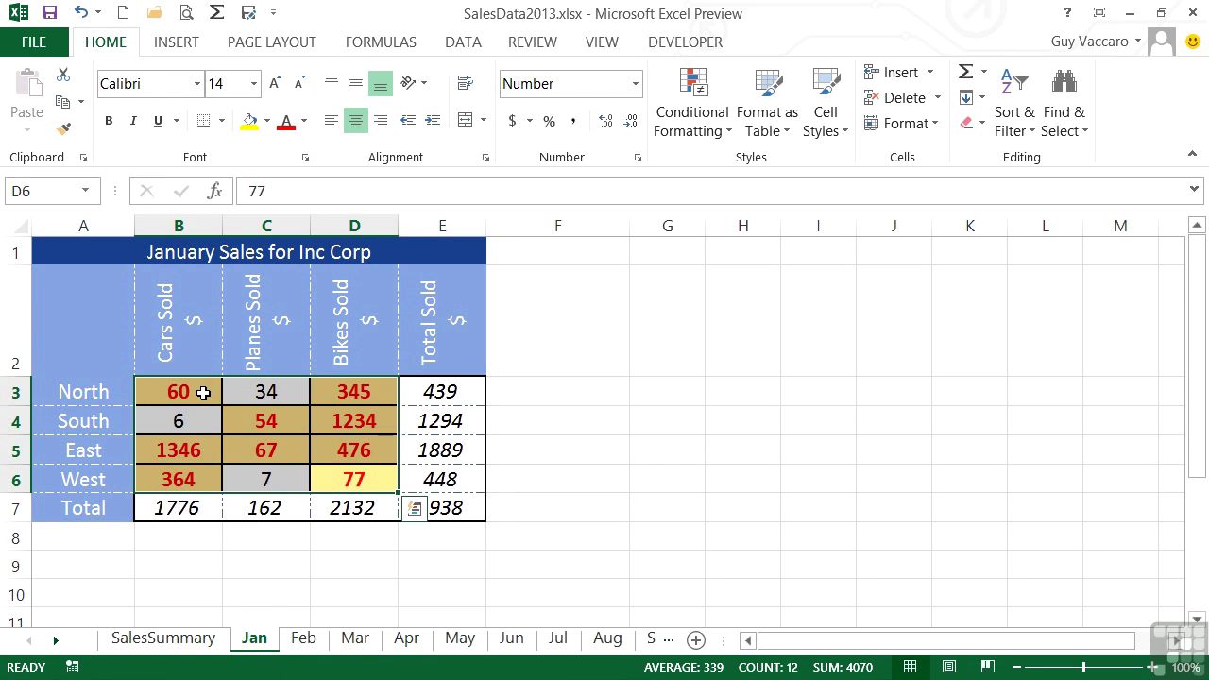
pyautogui.click(208, 424)
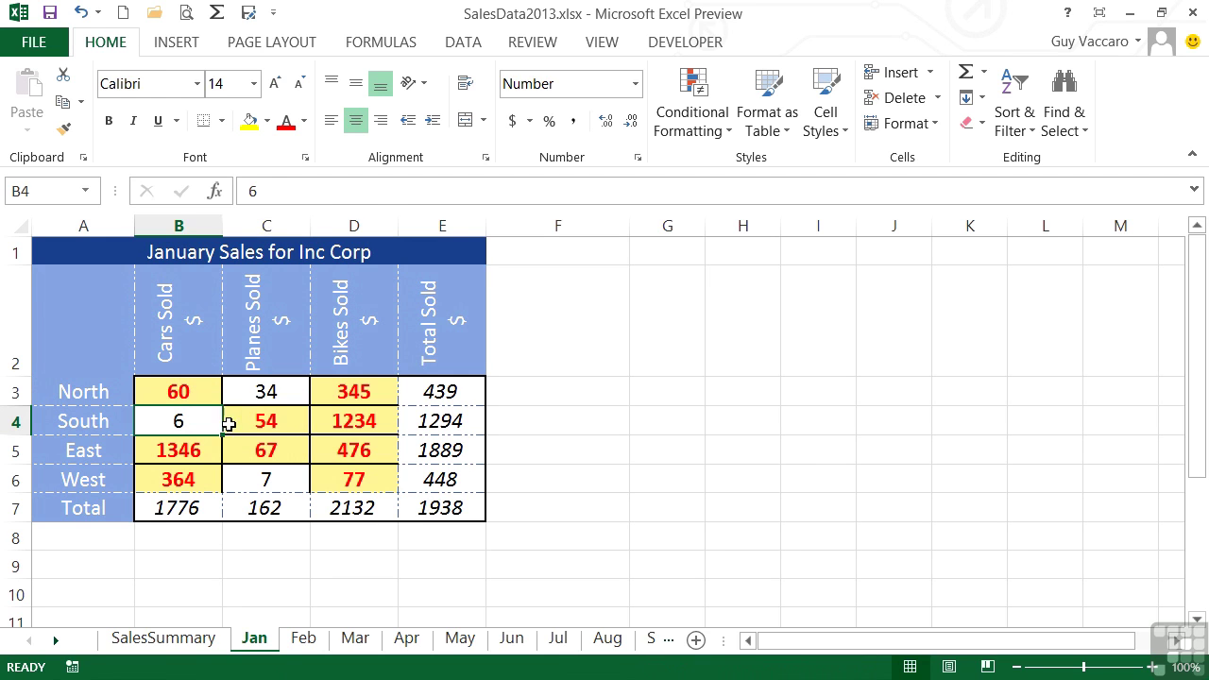
pyautogui.click(228, 424)
pyautogui.click(351, 421)
pyautogui.click(343, 450)
pyautogui.click(349, 479)
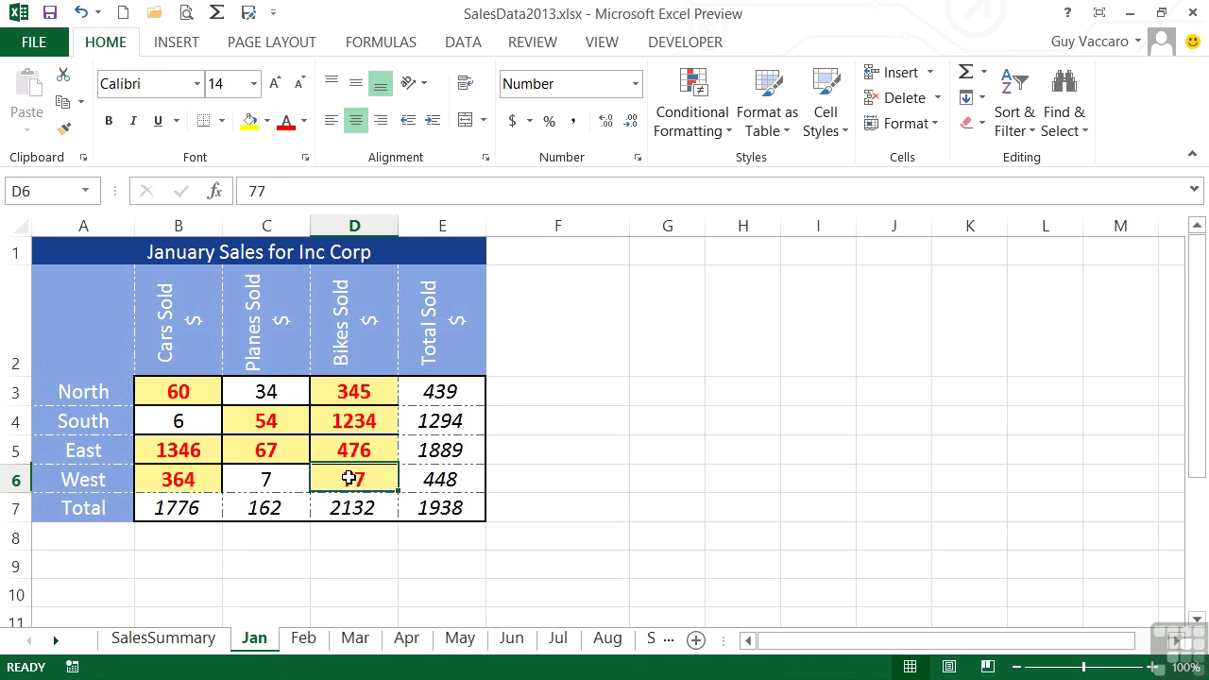
pyautogui.click(339, 451)
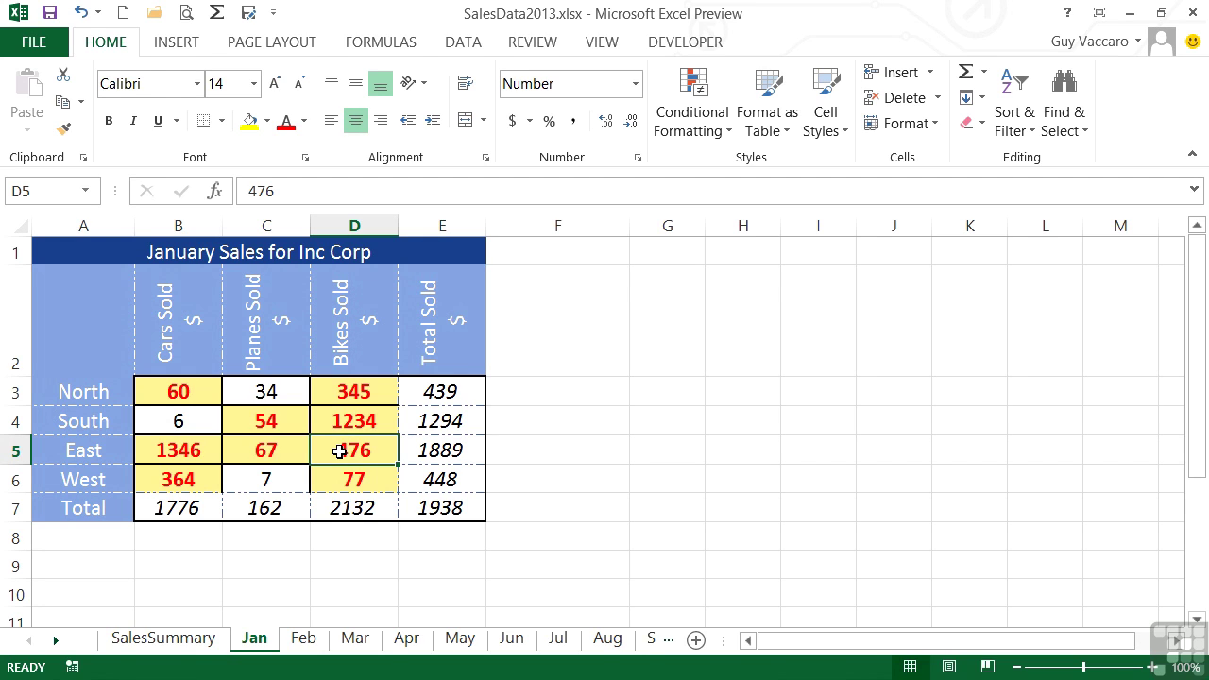
# Change the South value for Planes Sold in cell C4 to 49
pyautogui.click(292, 428)
pyautogui.write('49')
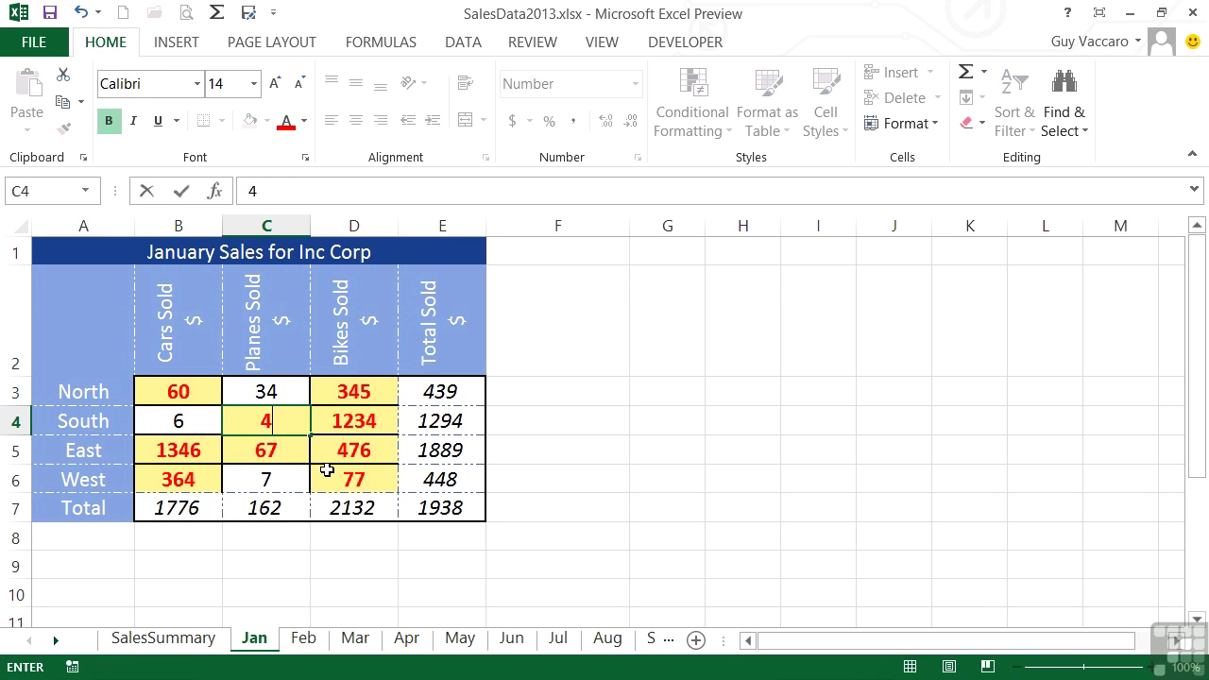
pyautogui.press('Return')
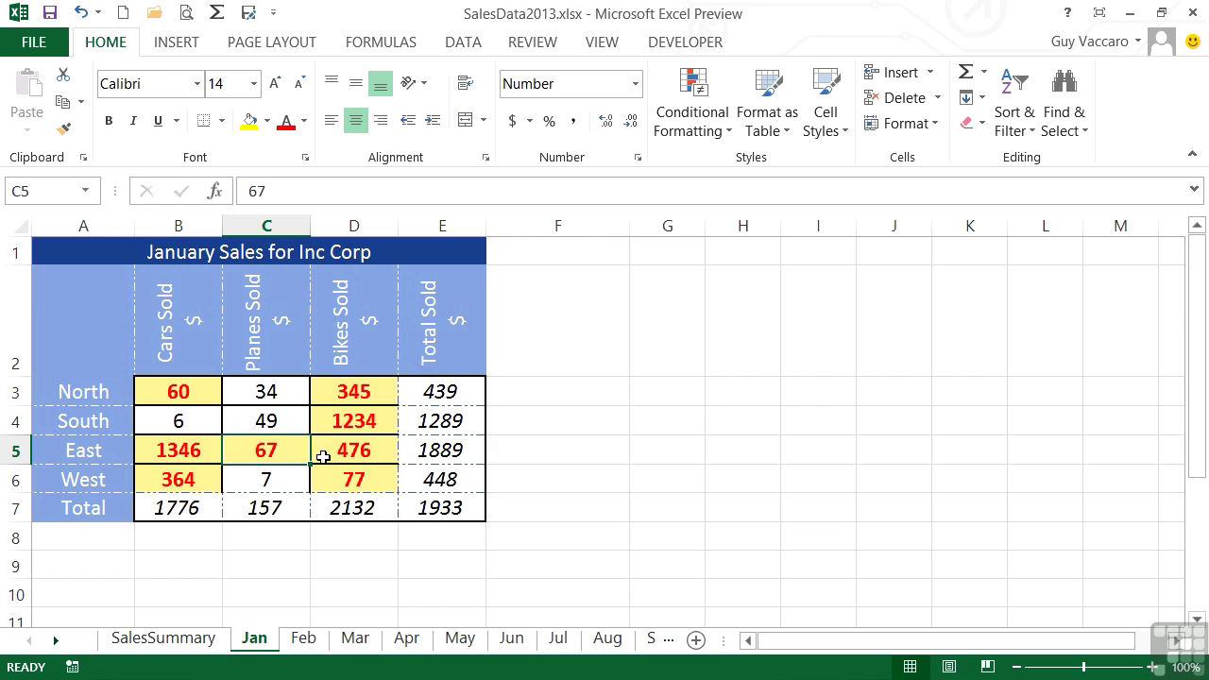
# Start a Less Than highlight rule for the range B3:D6 with a threshold of 10
pyautogui.moveTo(187, 389); pyautogui.dragTo(338, 475)
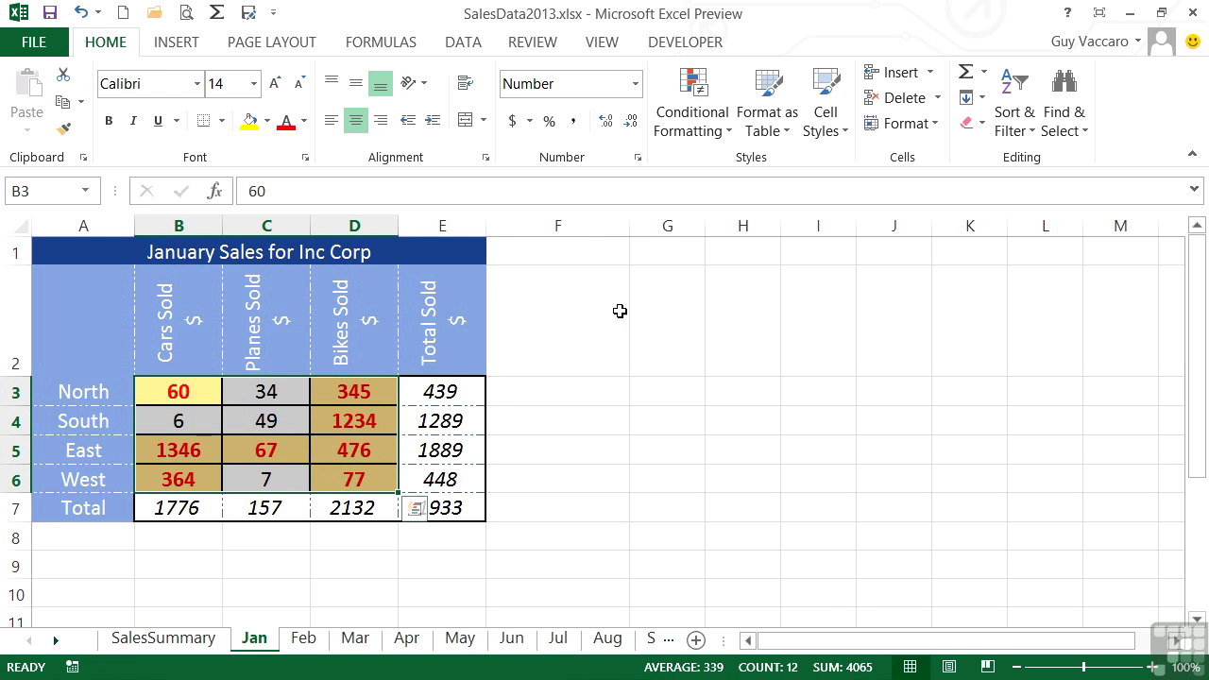
pyautogui.click(725, 137)
pyautogui.moveTo(834, 200)
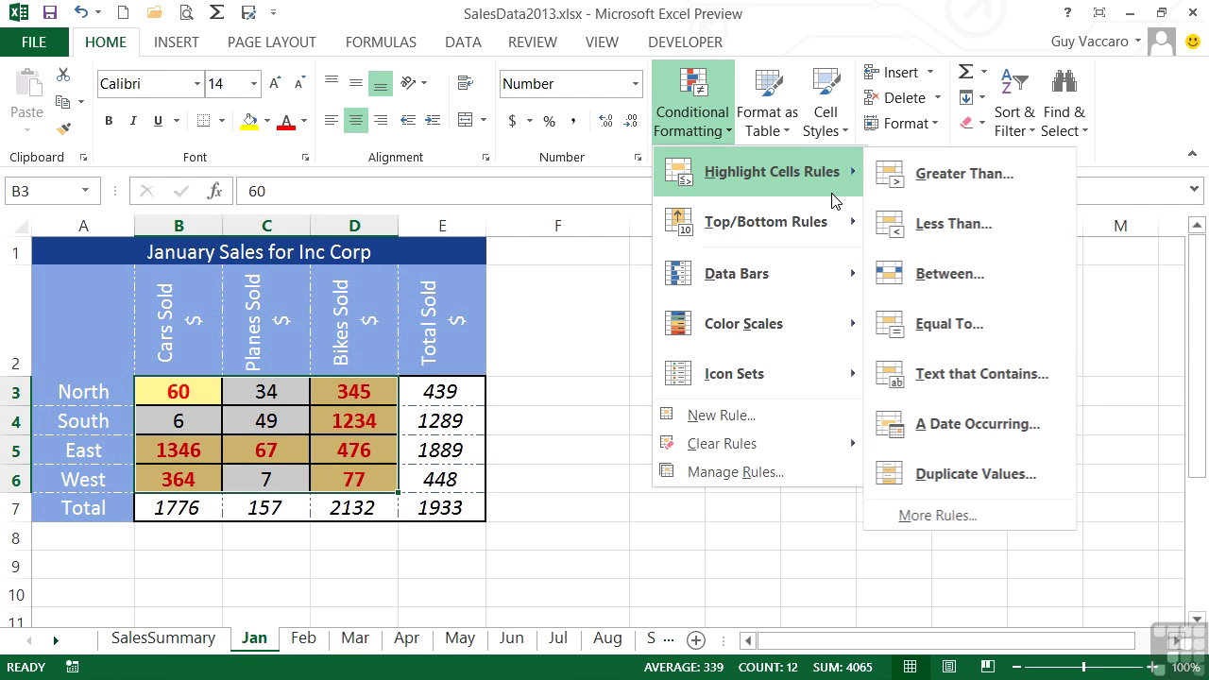
pyautogui.click(964, 224)
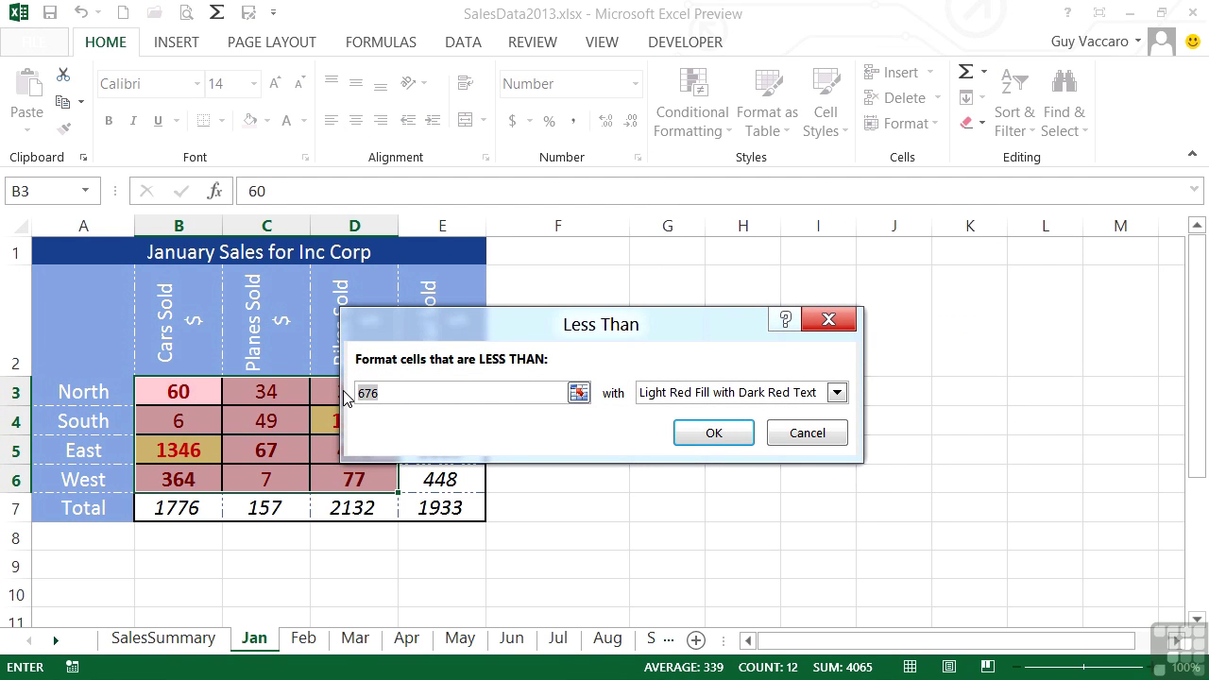
pyautogui.write('10')
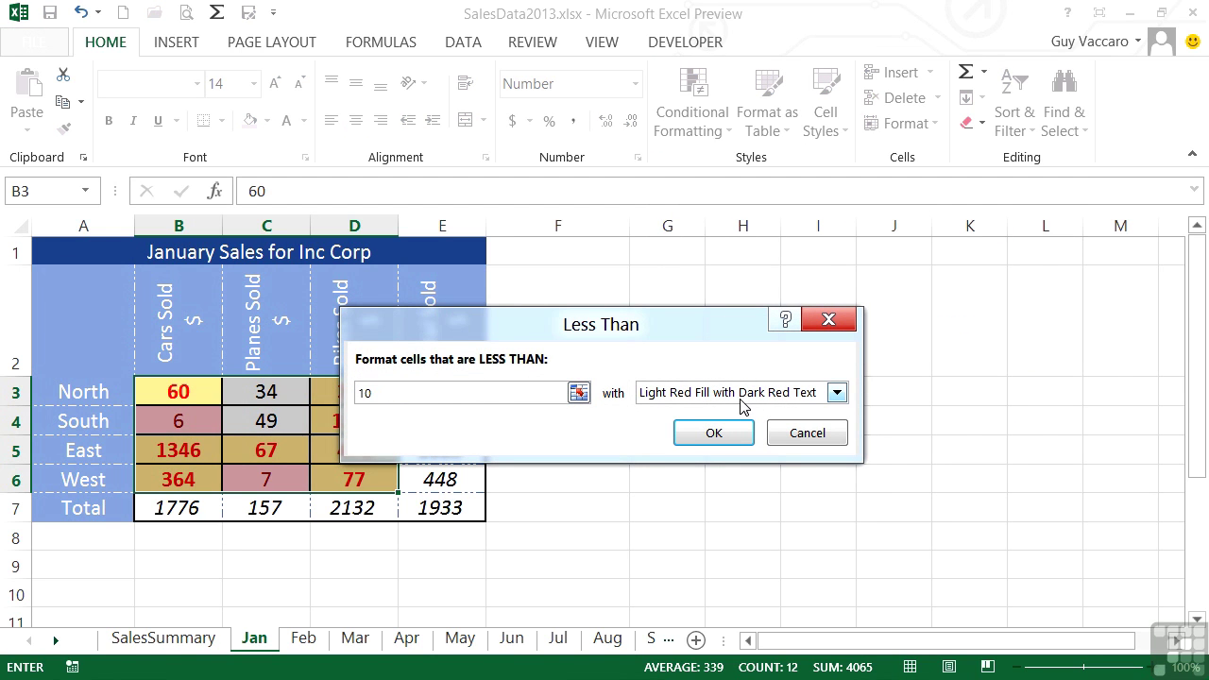
# Give the Less Than rule a custom format of white text on a purple fill and apply the rule
pyautogui.click(837, 393)
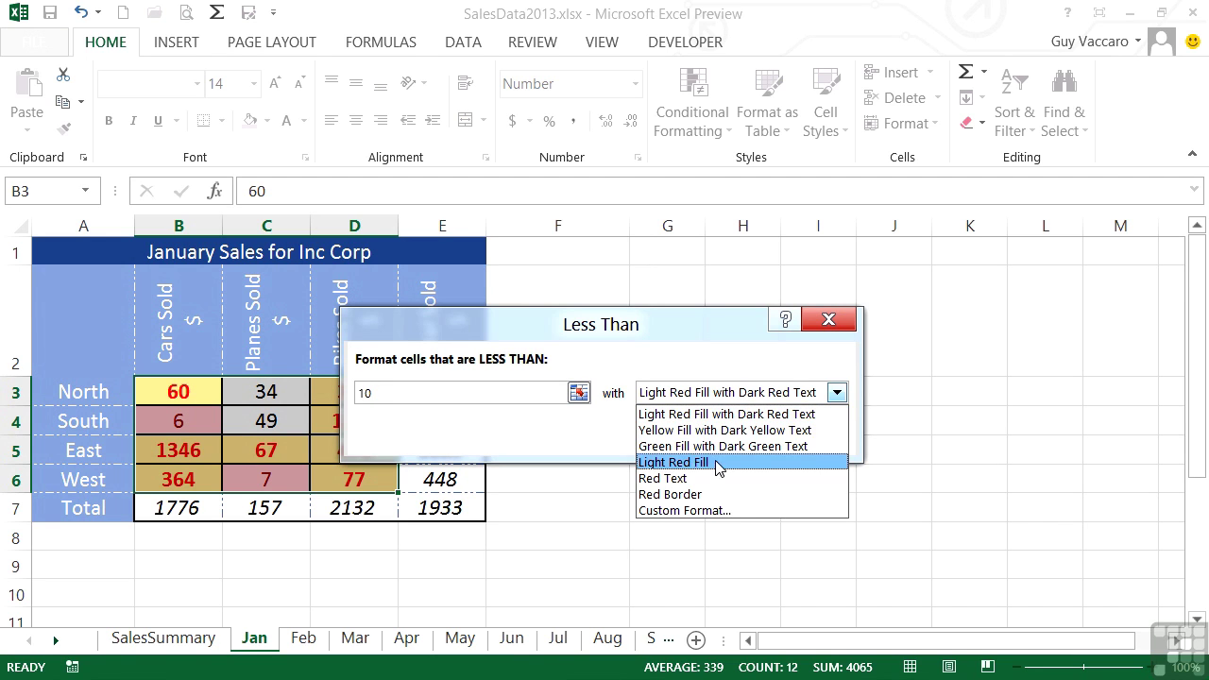
pyautogui.click(727, 512)
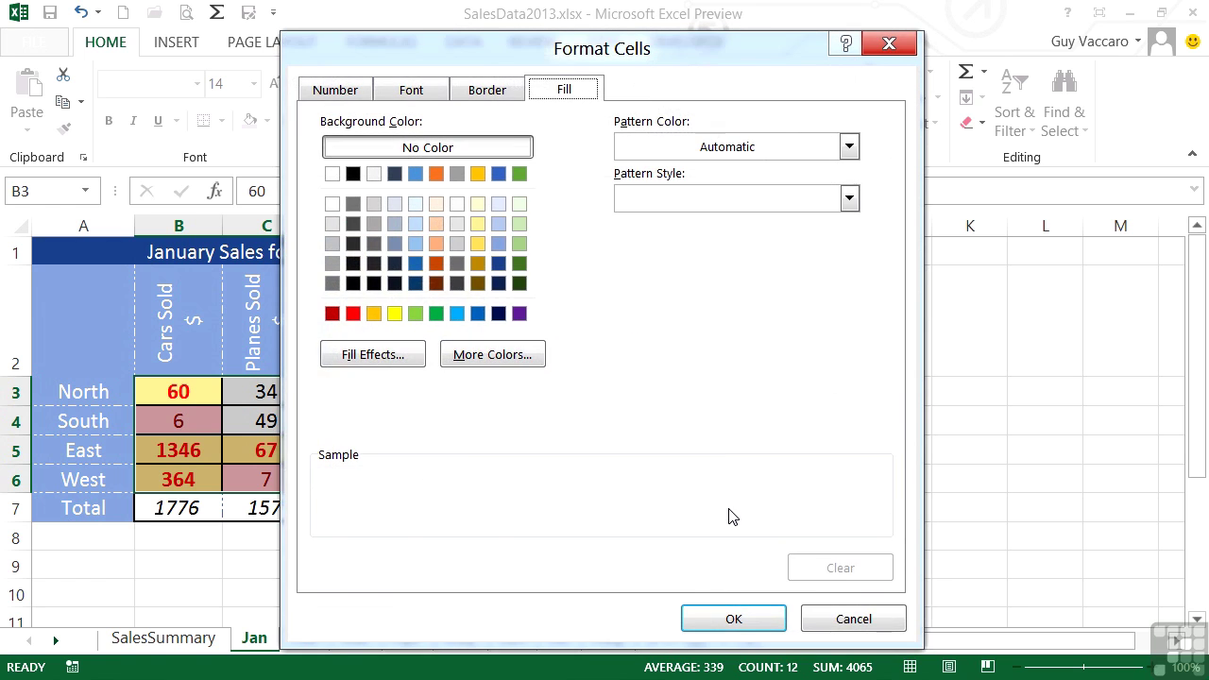
pyautogui.click(520, 315)
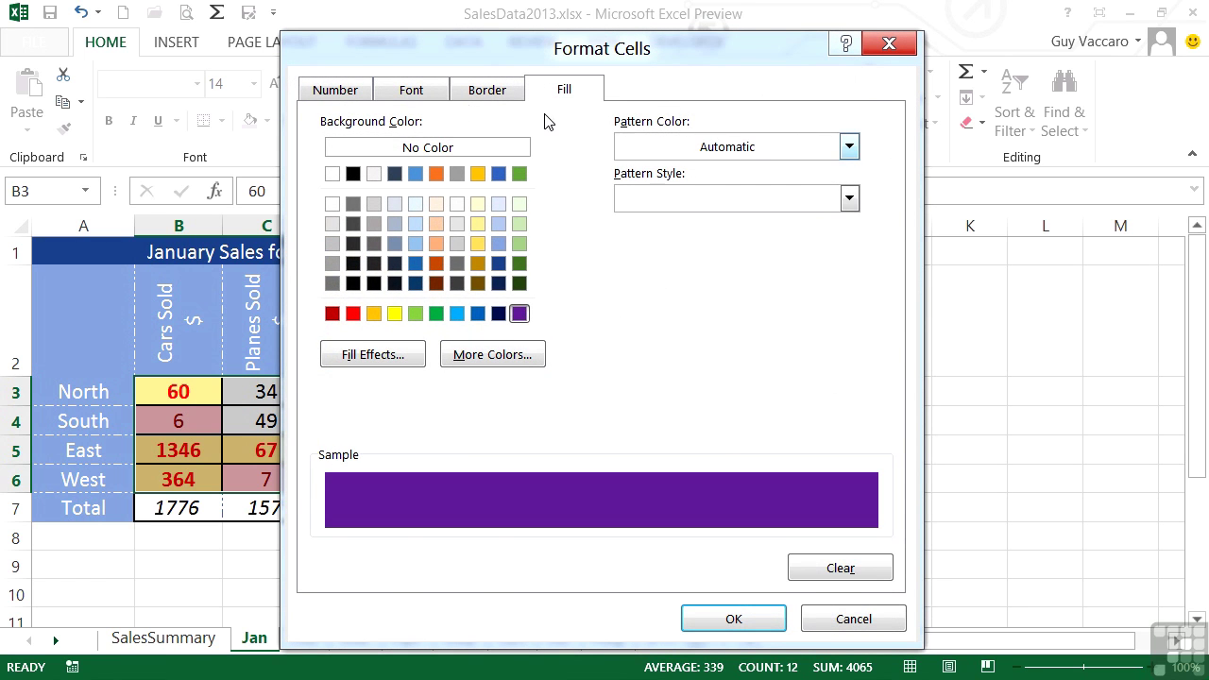
pyautogui.click(411, 91)
pyautogui.click(717, 293)
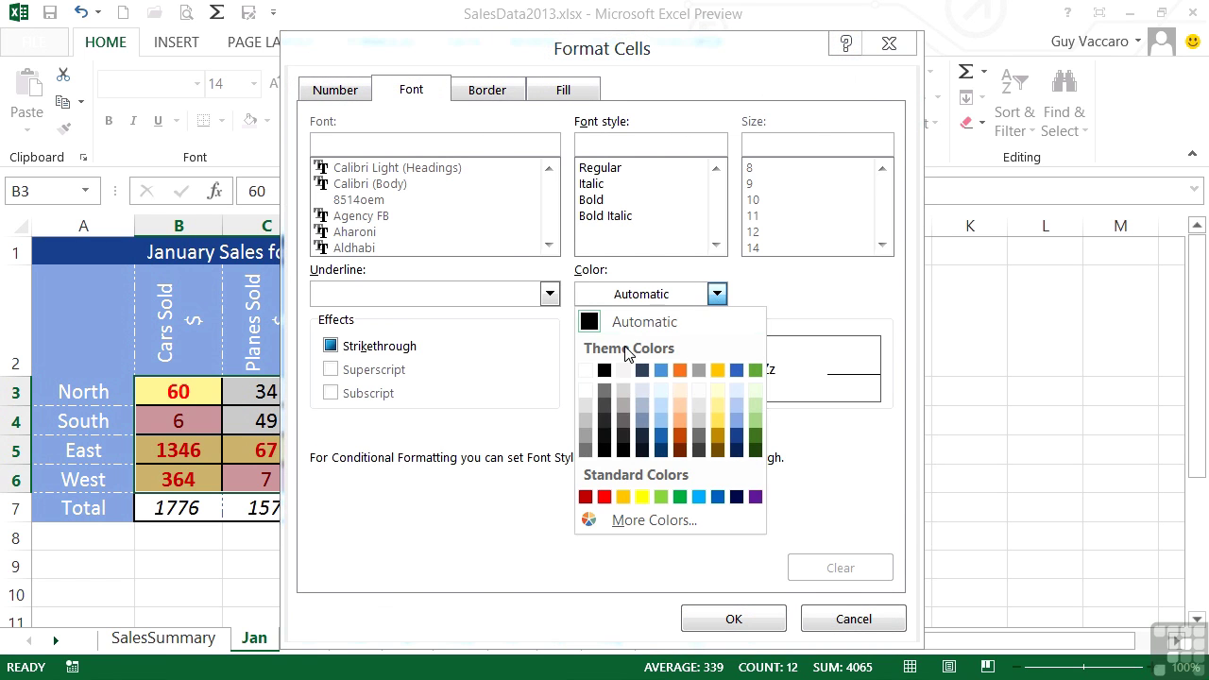
pyautogui.click(591, 370)
pyautogui.click(733, 619)
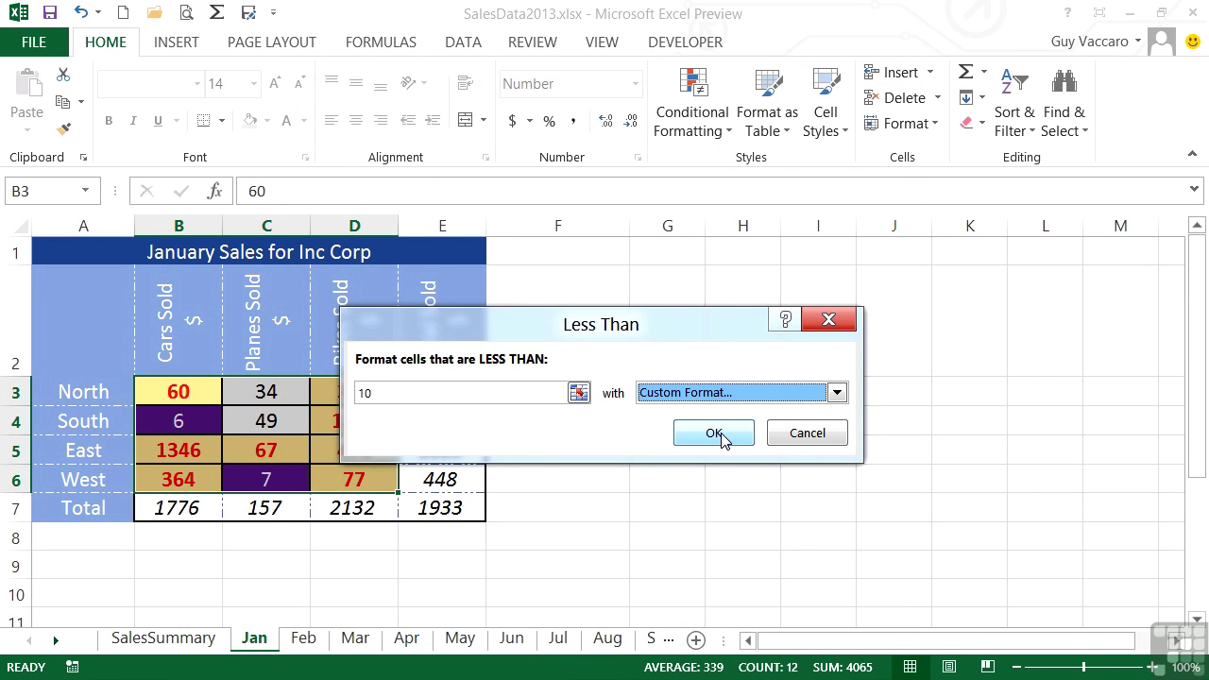
pyautogui.click(715, 434)
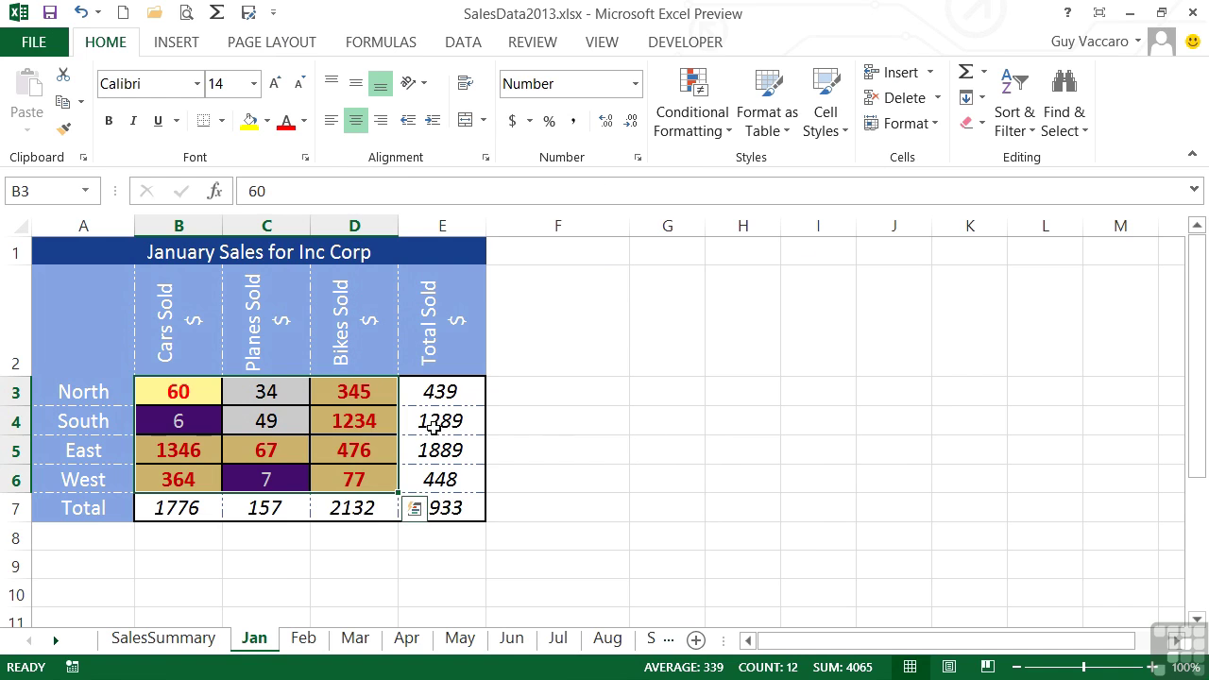
# Select cell C6 and show the available Highlight Cells Rules for conditional formatting
pyautogui.click(289, 474)
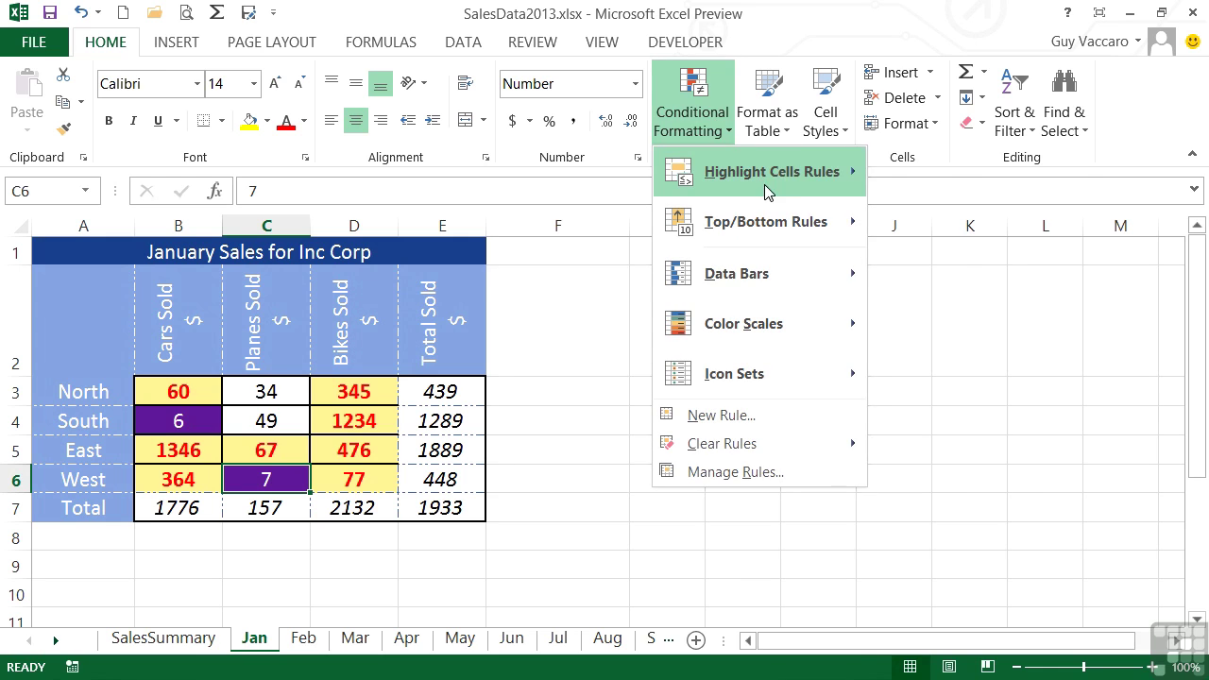
pyautogui.moveTo(787, 174)
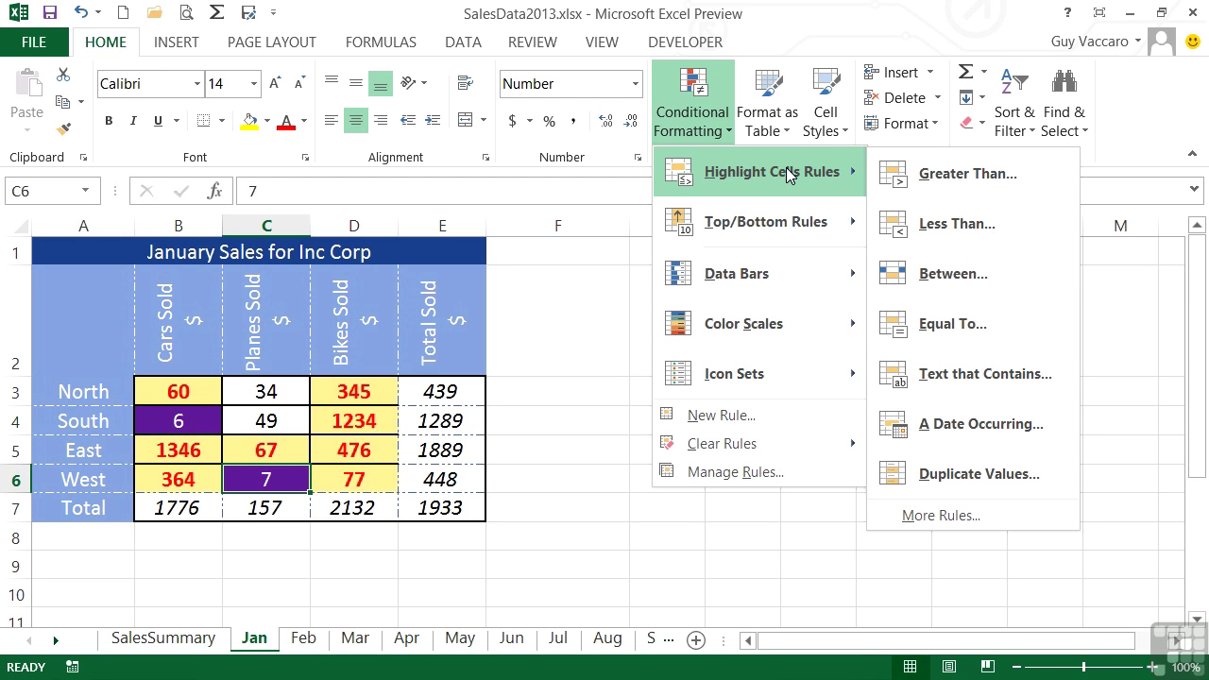